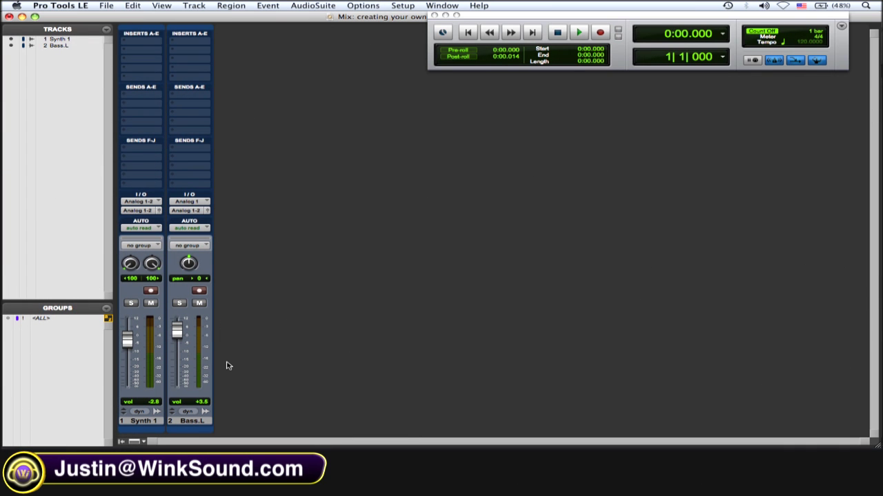
# Audition Synth 1 soloed during playback, then unsolo it.
pyautogui.click(140, 421)
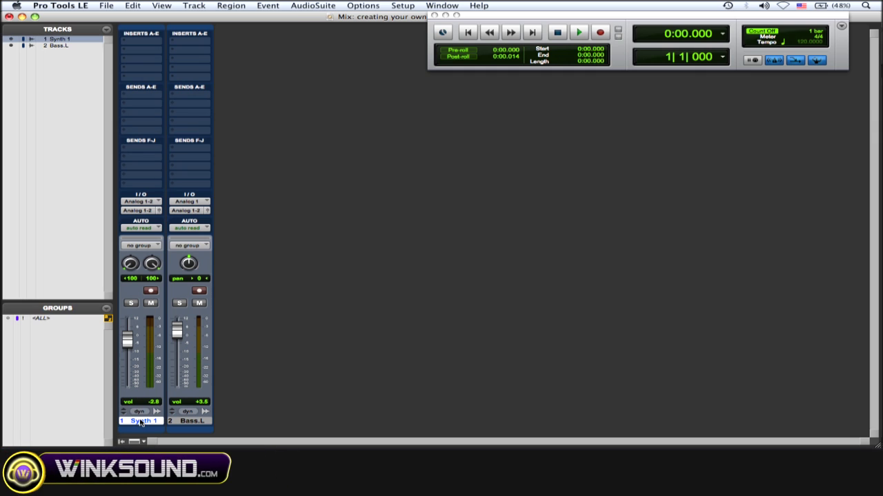
pyautogui.click(131, 304)
pyautogui.press('space')
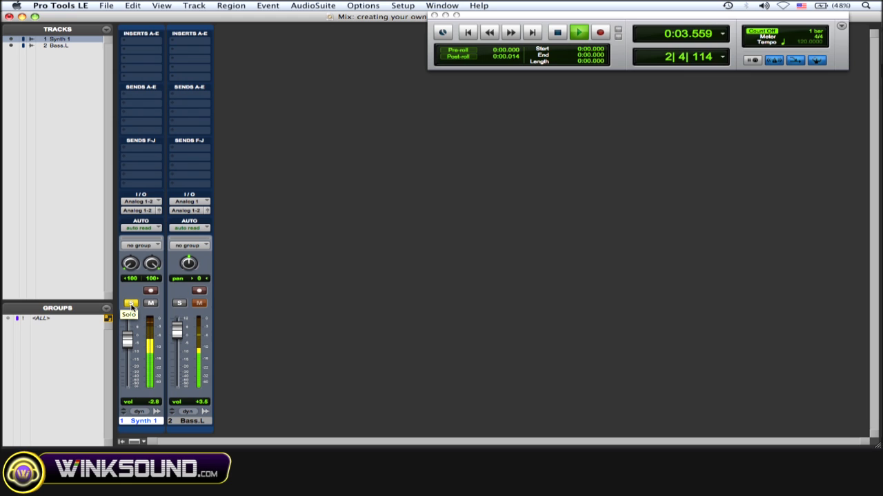
pyautogui.press('space')
pyautogui.click(131, 305)
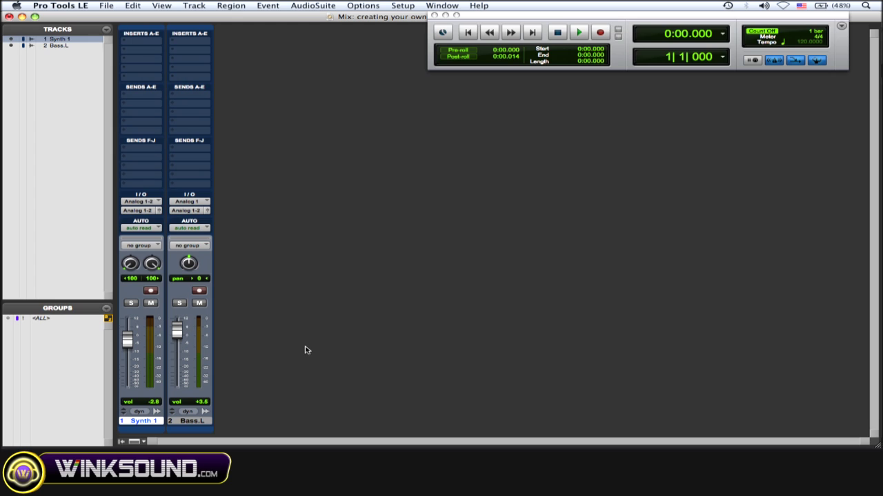
# Create a new Aux Input track and rename it 'stereo imager'.
pyautogui.press('super+shift+n')
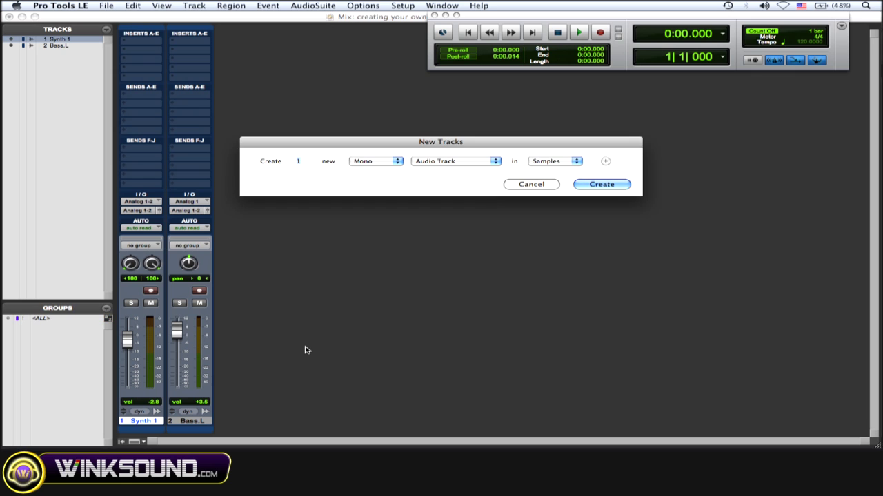
pyautogui.click(460, 162)
pyautogui.click(444, 168)
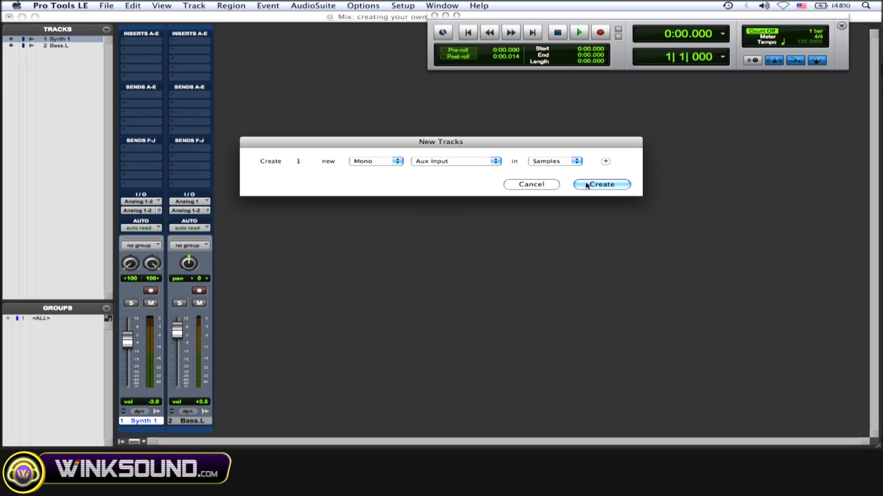
pyautogui.click(587, 184)
pyautogui.doubleClick(192, 422)
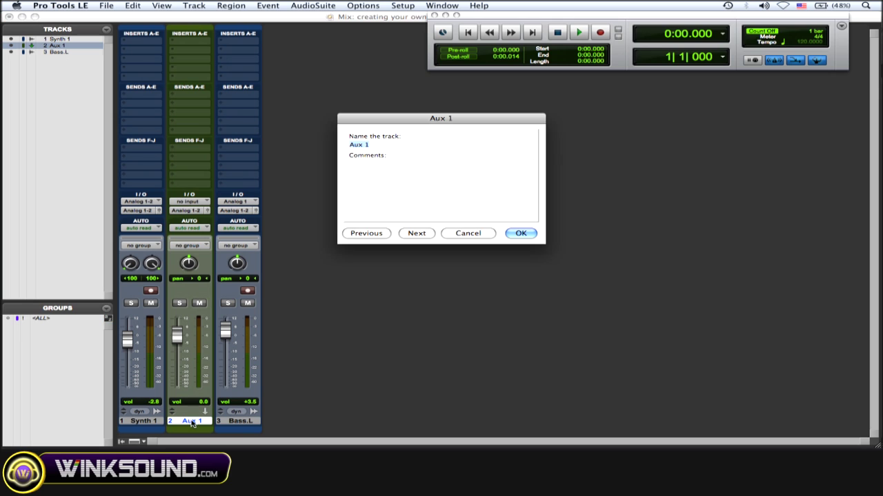
pyautogui.write('stereo imager')
pyautogui.press('Return')
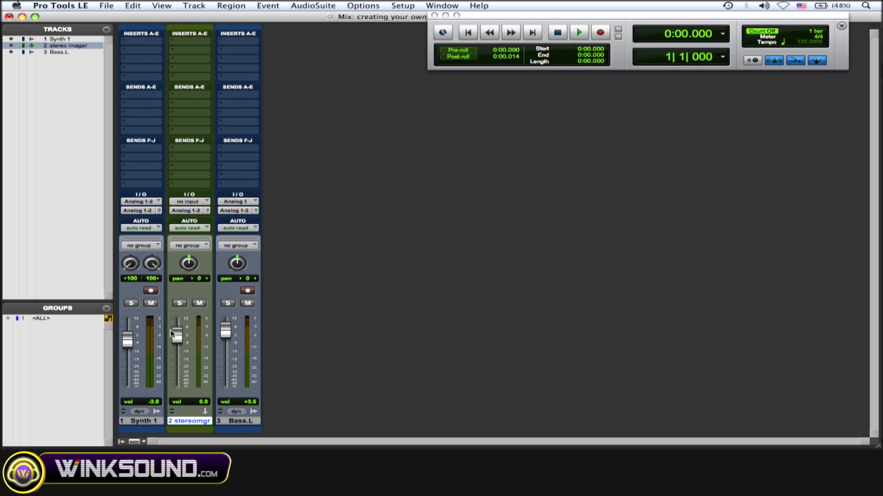
# Assign Synth 1's first send (slot A) to Bus 1 (Mono).
pyautogui.click(139, 423)
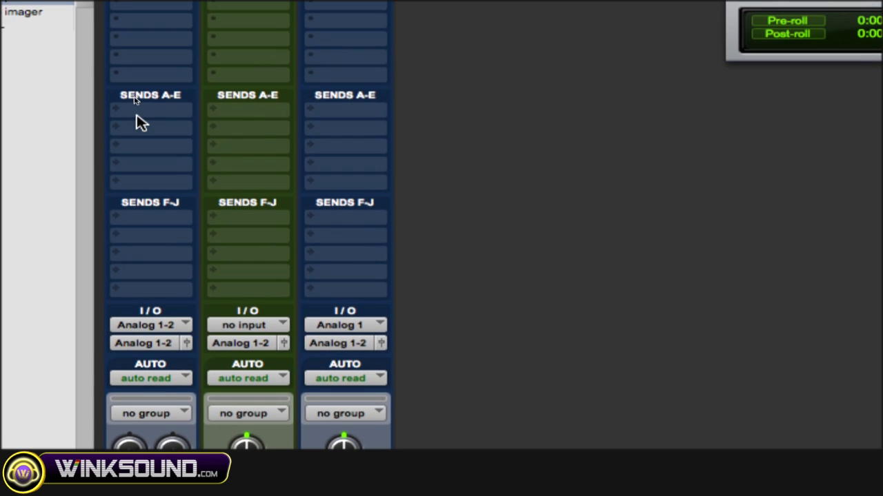
pyautogui.click(130, 85)
pyautogui.moveTo(176, 158)
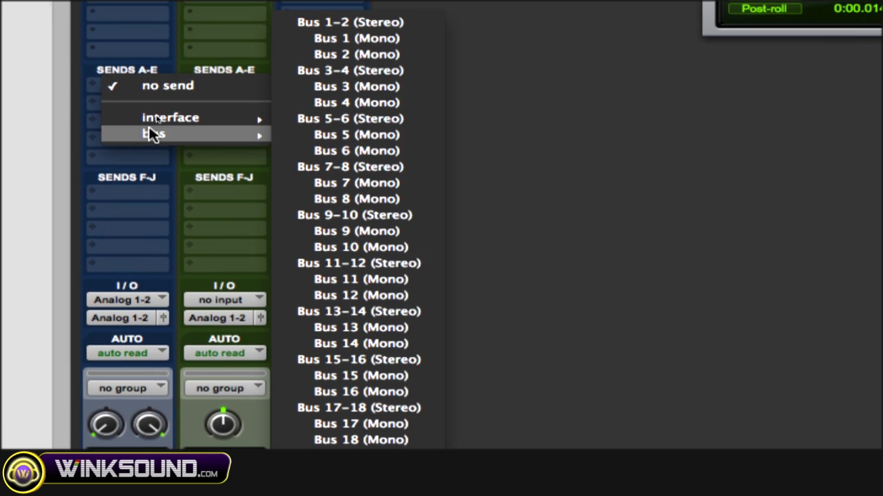
pyautogui.click(223, 68)
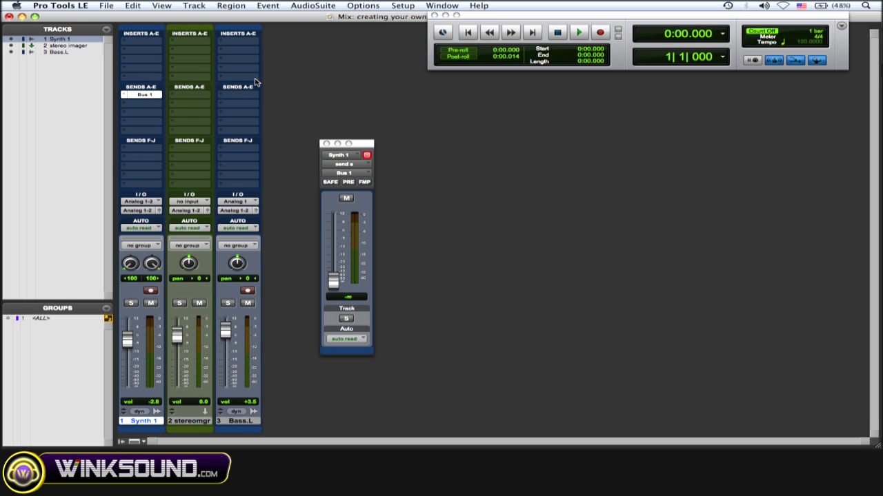
pyautogui.click(326, 144)
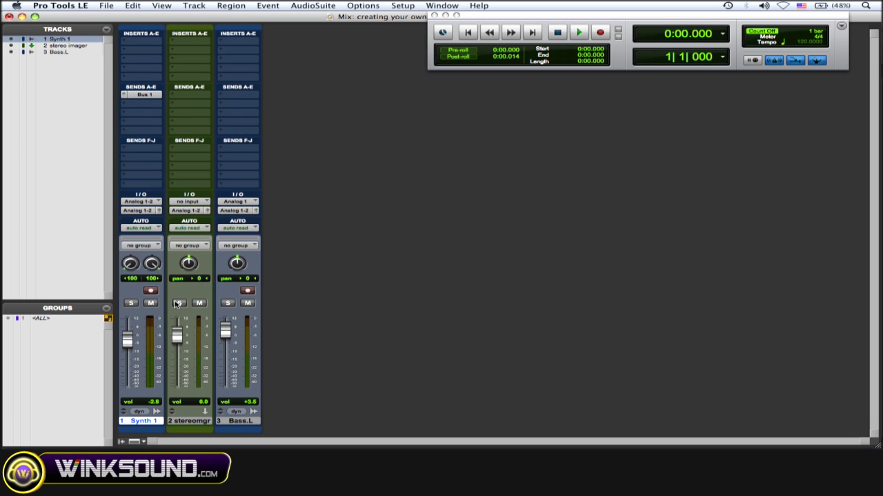
# Set the stereo imager track's audio input path to Bus 1 (Mono).
pyautogui.click(192, 421)
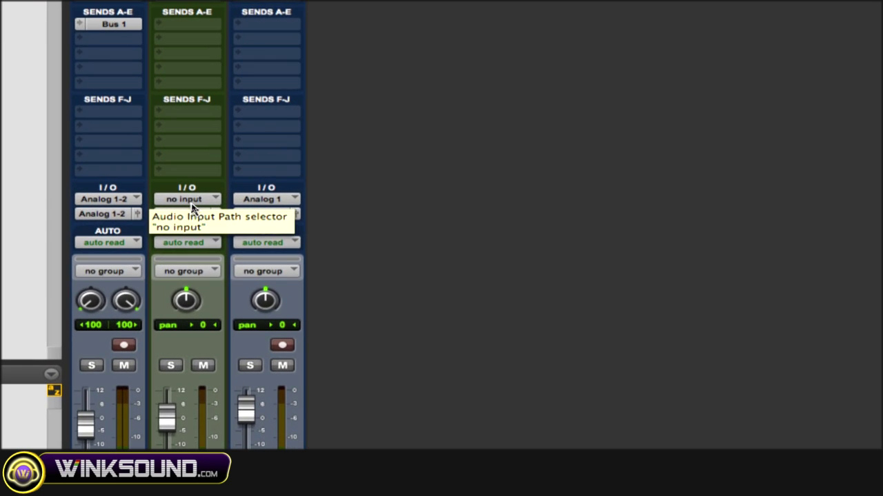
pyautogui.click(192, 204)
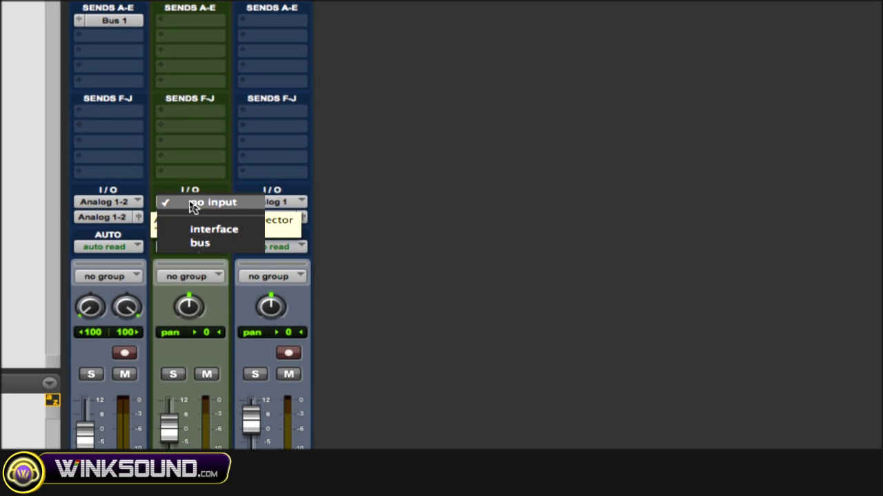
pyautogui.moveTo(197, 219)
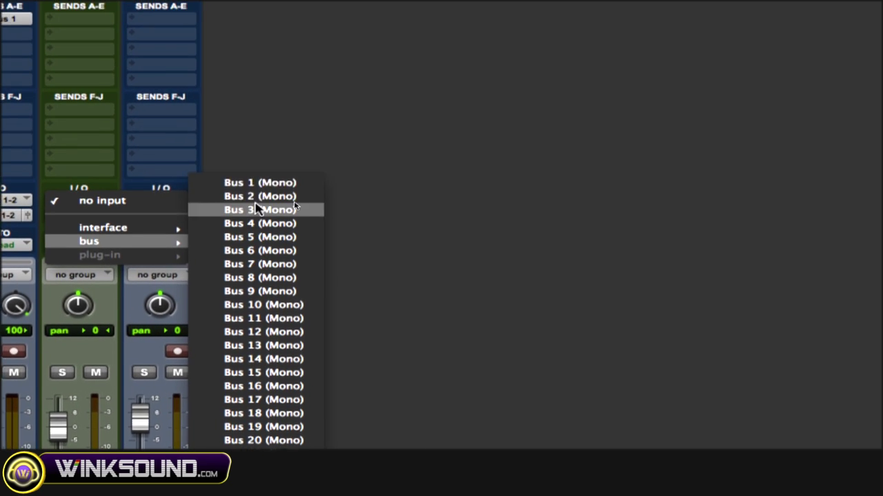
pyautogui.click(265, 198)
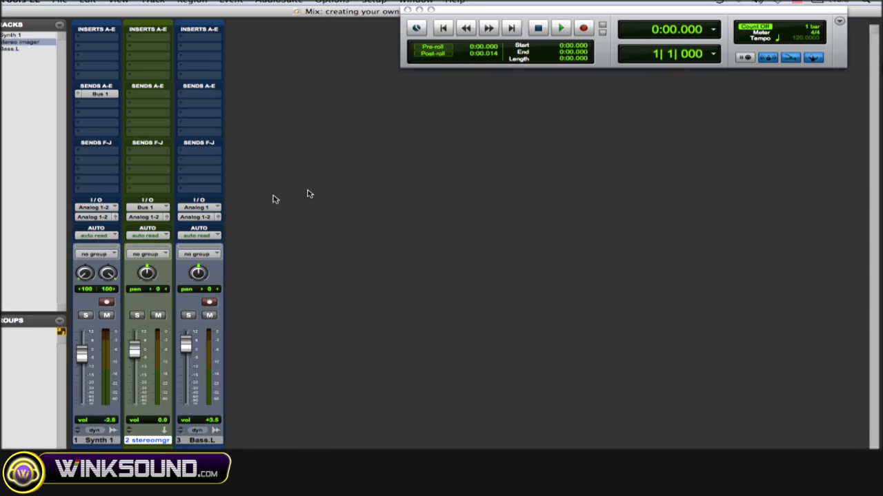
# Insert an EQ 3 1-Band on the stereo imager track with its input phase inverted.
pyautogui.click(192, 41)
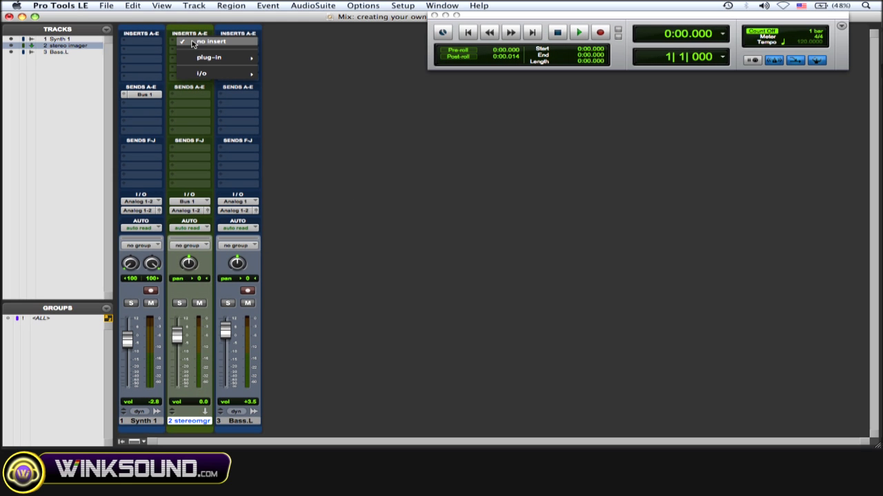
pyautogui.moveTo(209, 57)
pyautogui.moveTo(289, 58)
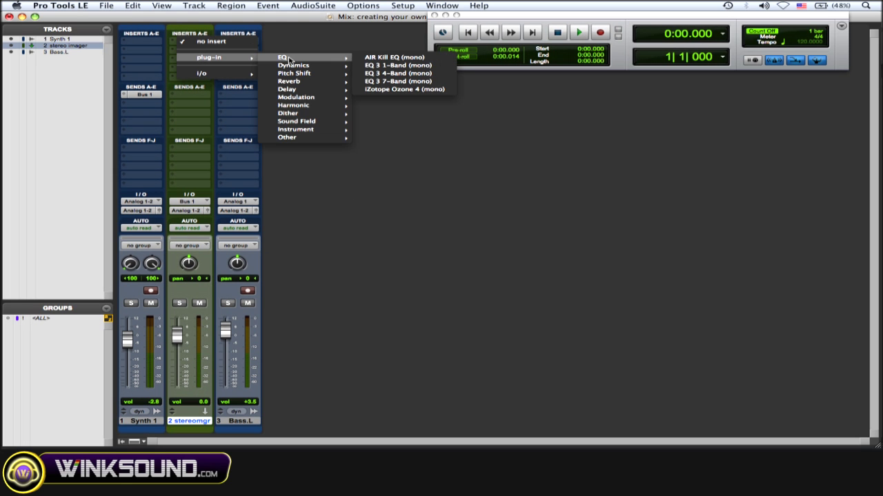
pyautogui.click(395, 66)
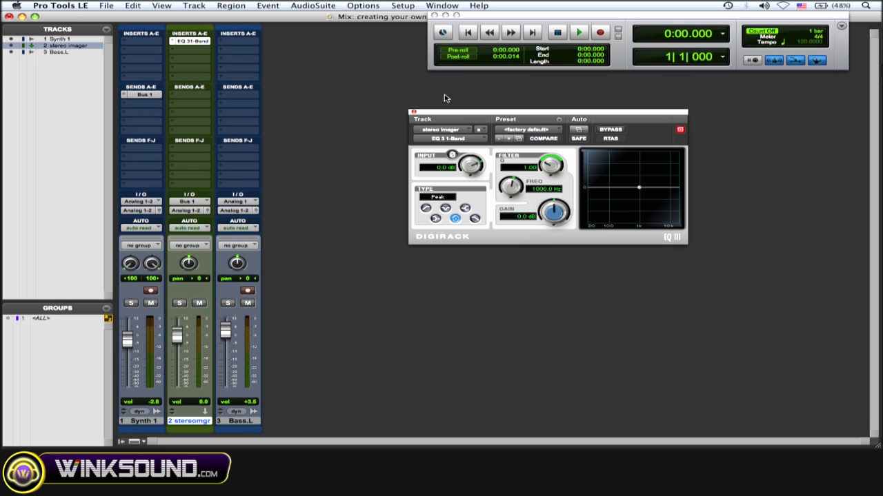
pyautogui.moveTo(465, 113); pyautogui.dragTo(397, 96)
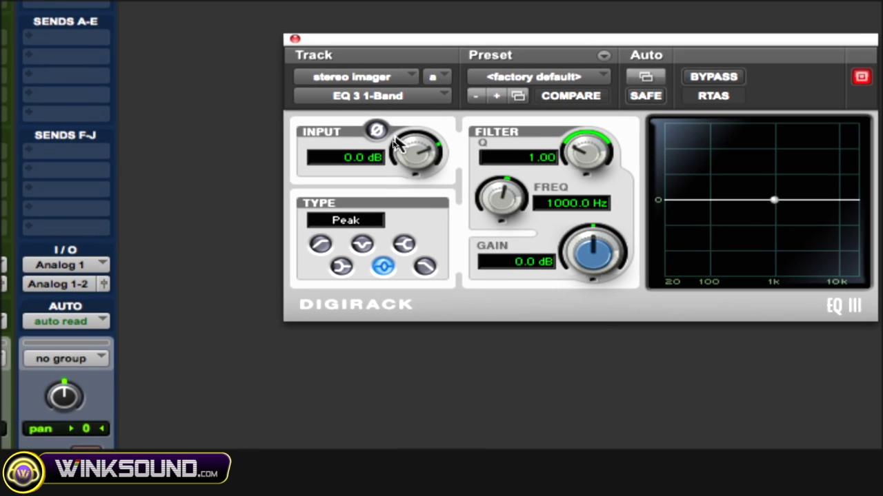
pyautogui.click(387, 131)
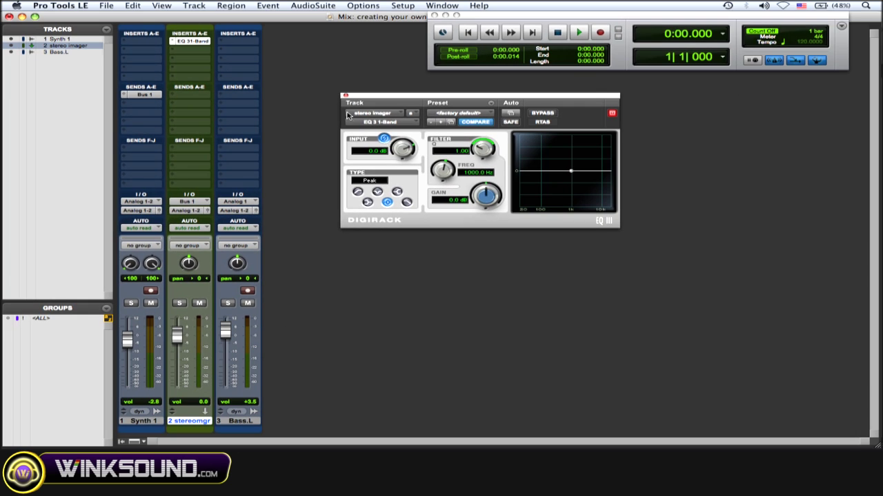
pyautogui.click(346, 95)
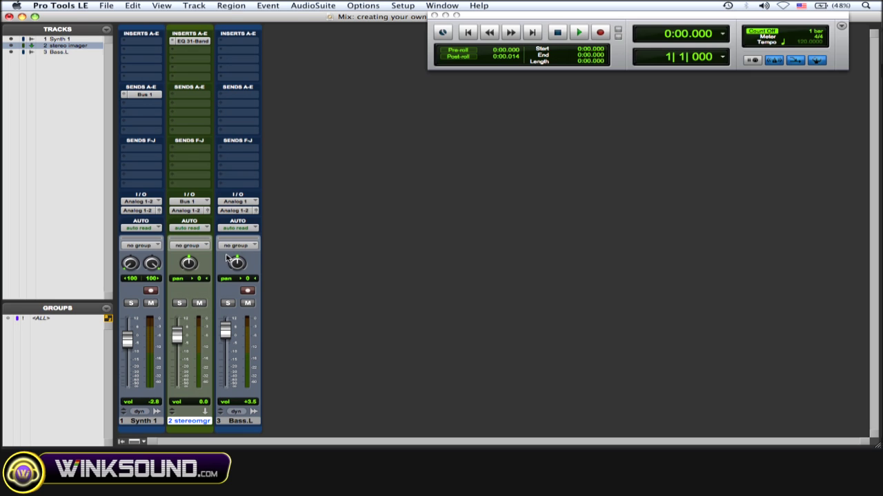
# Bring up Synth 1's Bus 1 send fader and solo Synth 1 and the stereo imager.
pyautogui.click(147, 421)
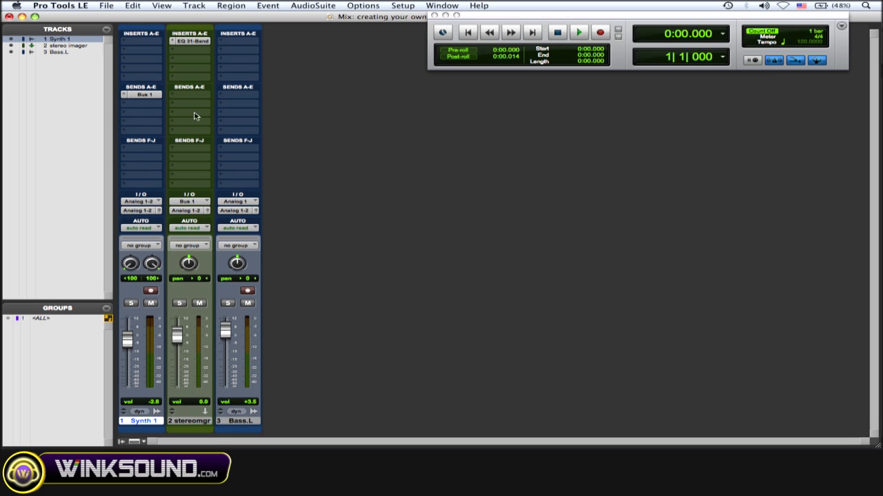
pyautogui.click(143, 95)
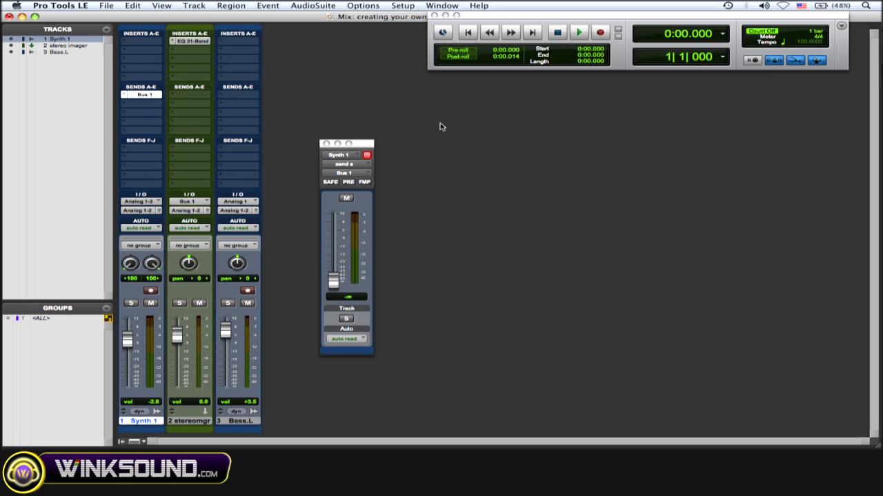
pyautogui.moveTo(364, 145); pyautogui.dragTo(375, 127)
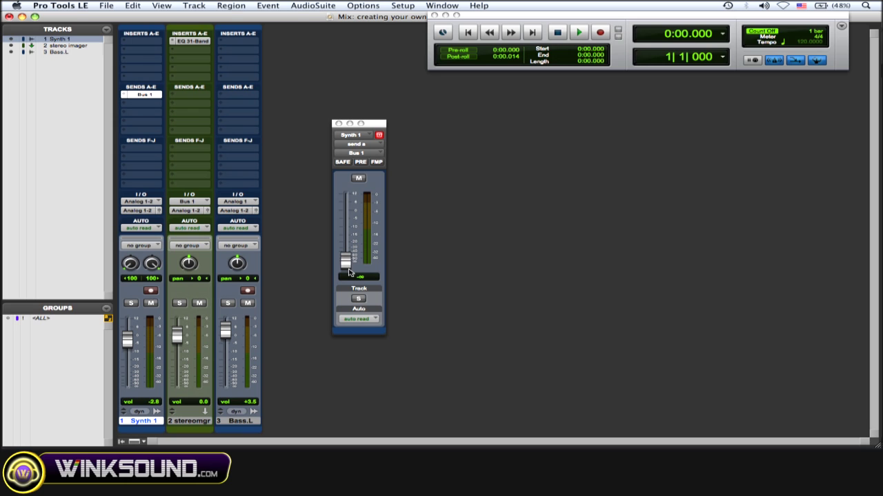
pyautogui.click(175, 305)
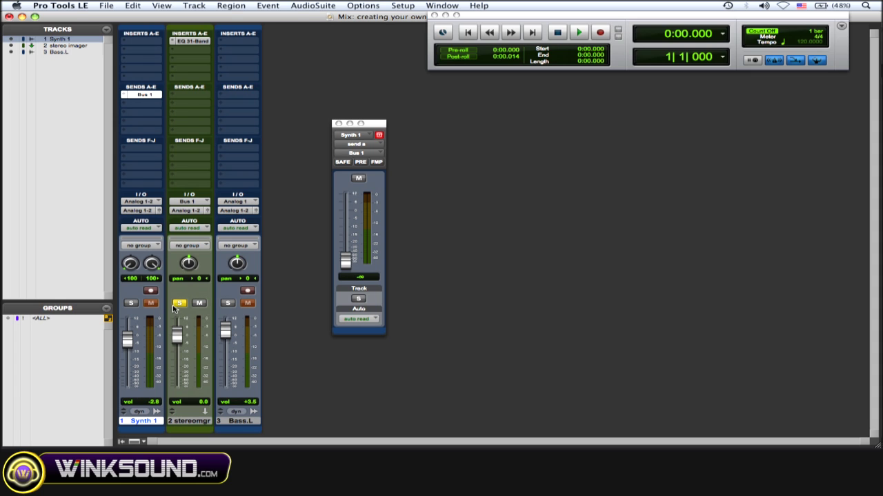
pyautogui.click(135, 304)
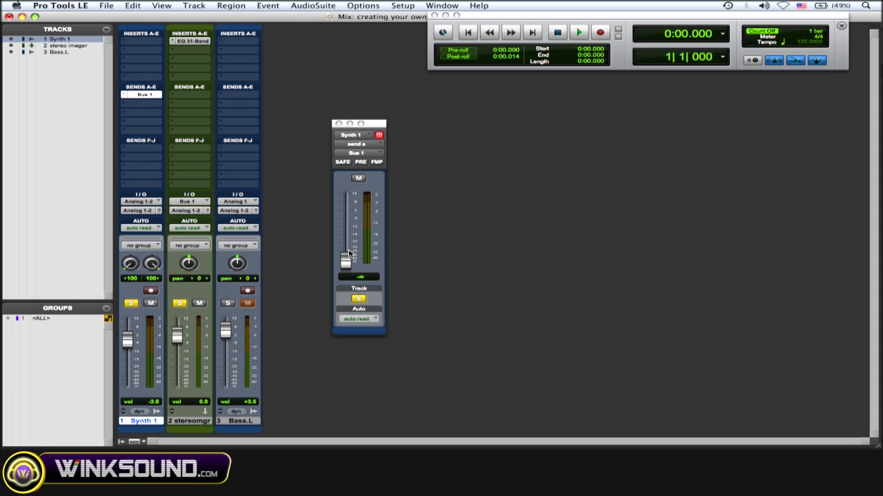
# During playback, raise the Synth 1 send from -∞ to about -8.6 dB.
pyautogui.press('space')
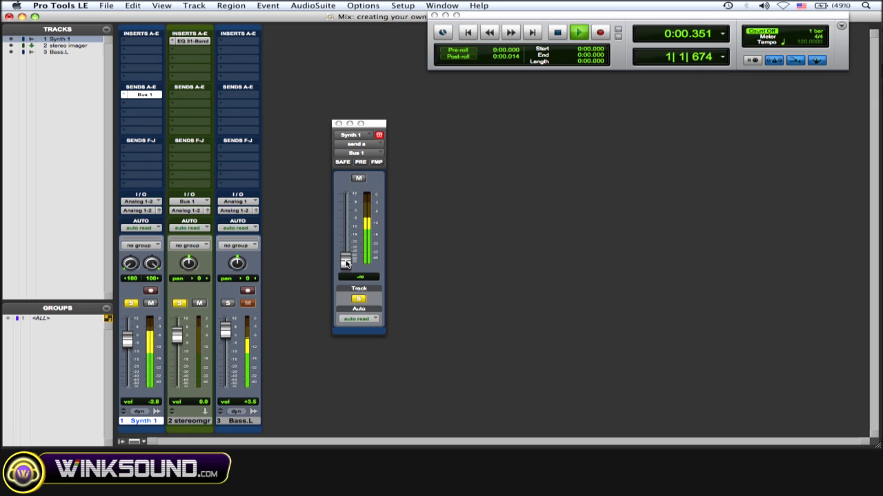
pyautogui.moveTo(341, 262); pyautogui.dragTo(353, 215)
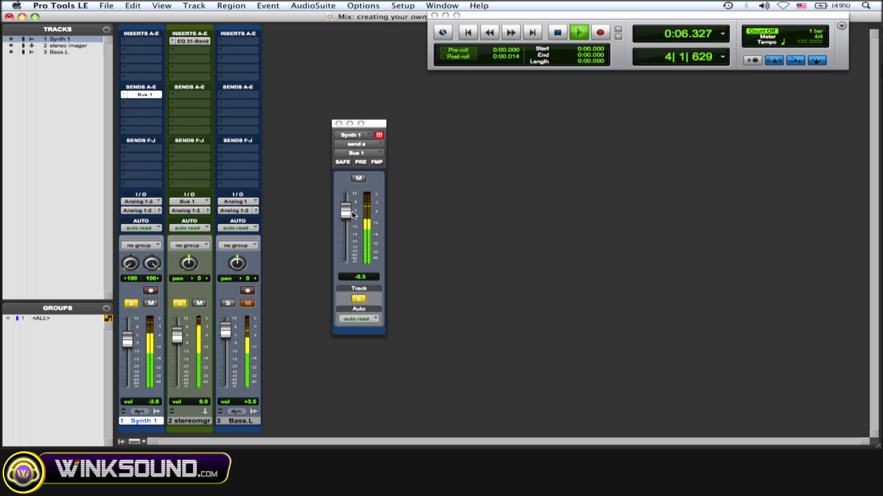
pyautogui.press('space')
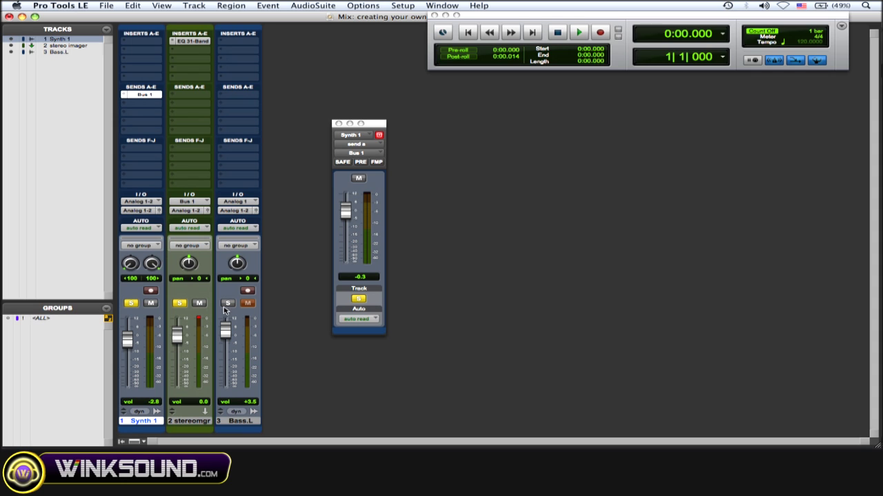
pyautogui.moveTo(345, 212)
pyautogui.mouseDown()
pyautogui.moveTo(347, 240)
pyautogui.moveTo(345, 229)
pyautogui.mouseUp()
pyautogui.press('space')
pyautogui.press('space')
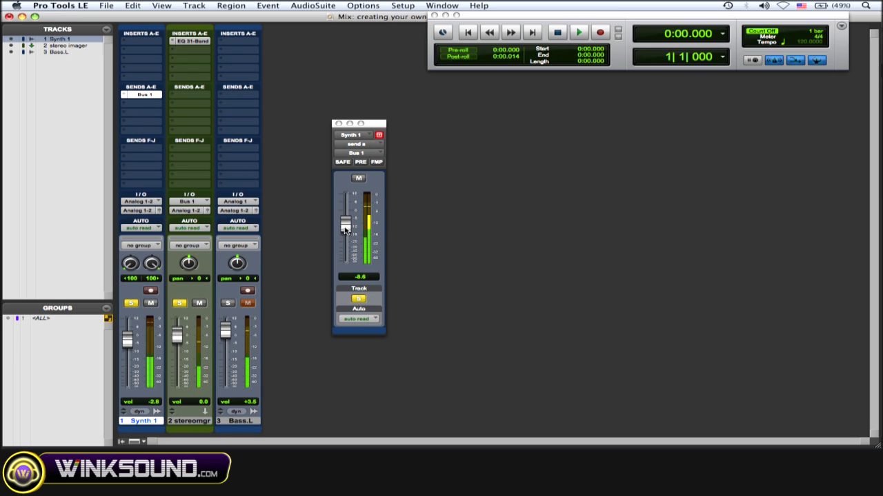
pyautogui.click(338, 124)
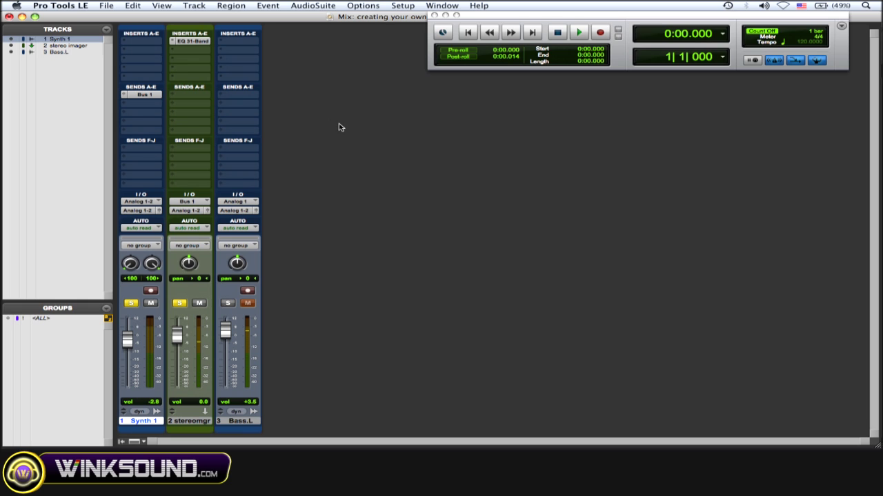
# Unsolo both tracks and switch the stereo imager's EQ 3 to a low-pass at 1.51 kHz.
pyautogui.click(178, 304)
pyautogui.click(131, 305)
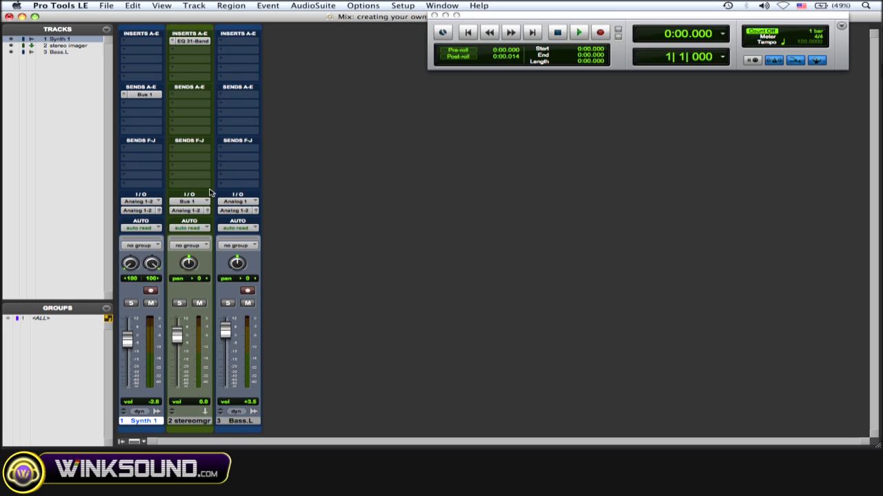
pyautogui.click(193, 46)
pyautogui.moveTo(395, 97); pyautogui.dragTo(359, 100)
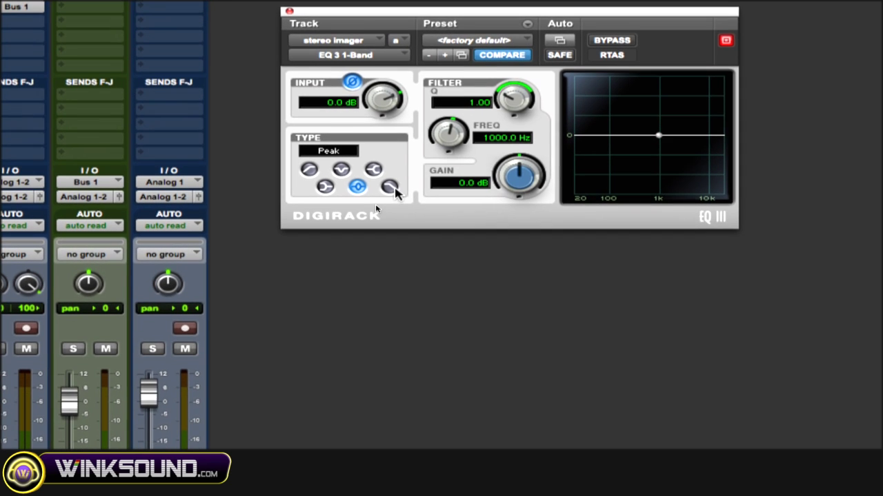
pyautogui.click(391, 187)
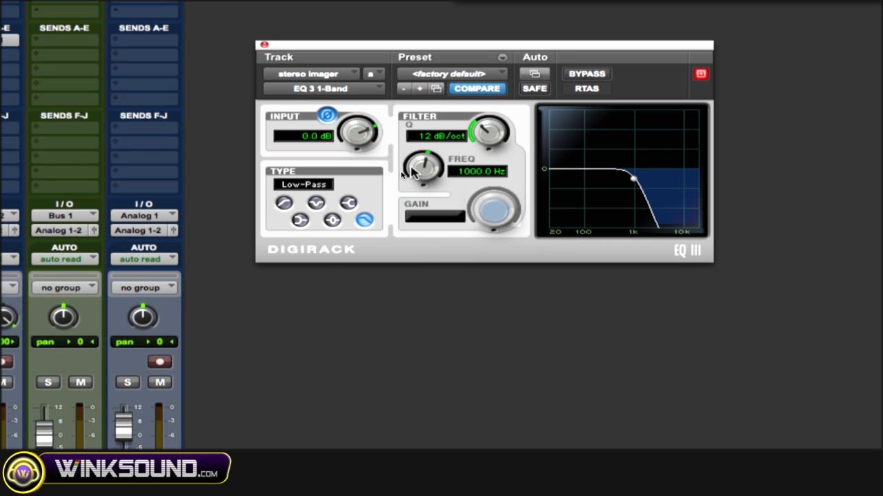
pyautogui.moveTo(410, 172); pyautogui.dragTo(410, 170)
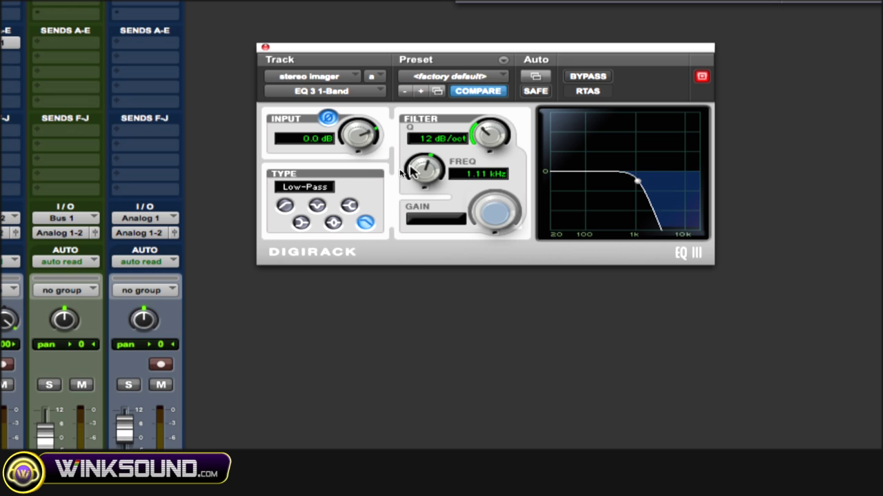
pyautogui.moveTo(410, 172); pyautogui.dragTo(414, 170)
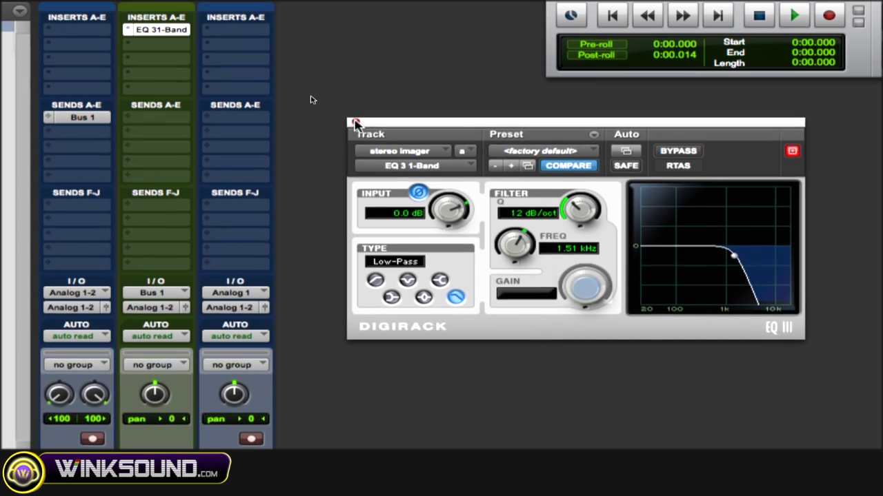
pyautogui.click(359, 126)
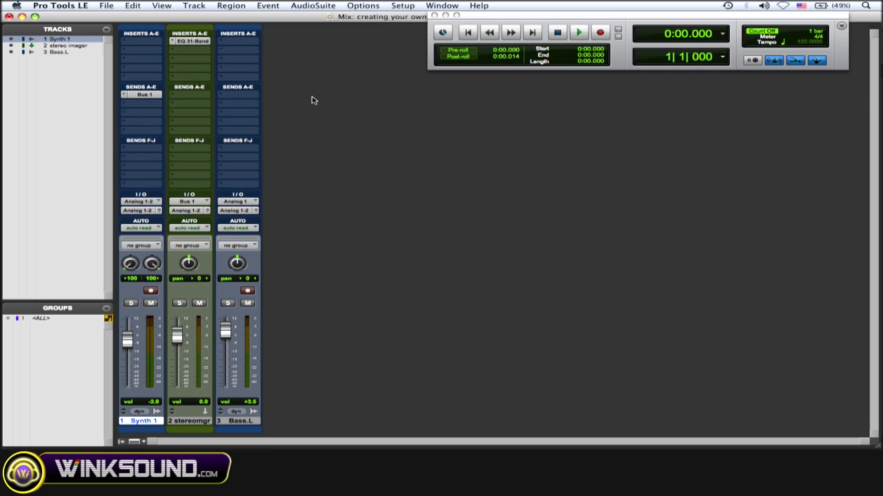
pyautogui.click(177, 303)
pyautogui.click(130, 304)
pyautogui.press('space')
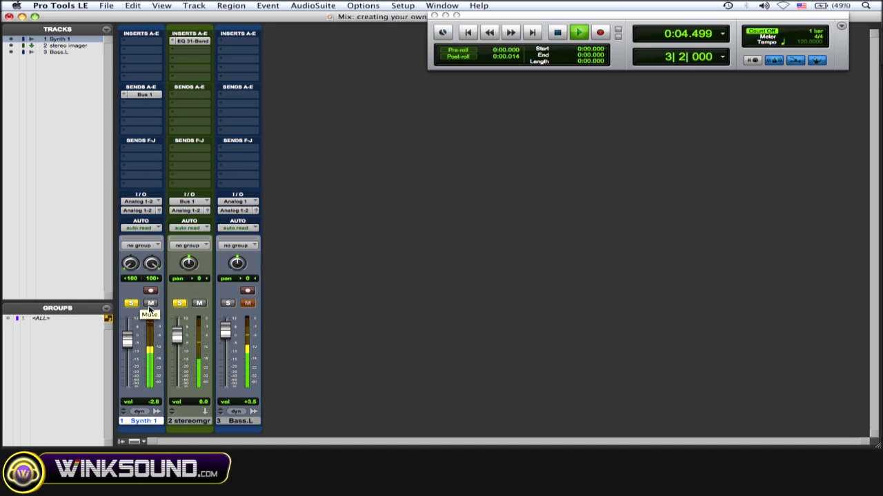
pyautogui.press('space')
pyautogui.click(180, 304)
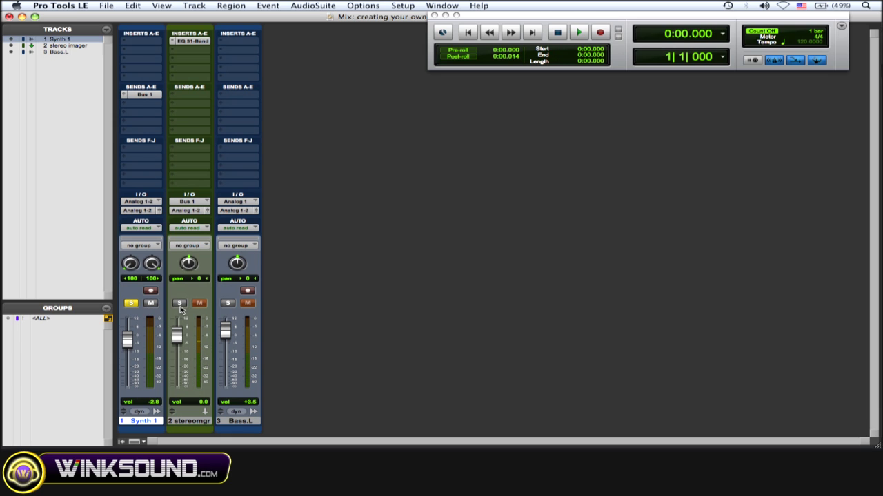
pyautogui.click(131, 304)
# With the stereo imager muted, trim Bass.L to +3.2 dB and Synth 1 to -3.4 dB, then unmute it.
pyautogui.click(199, 304)
pyautogui.press('space')
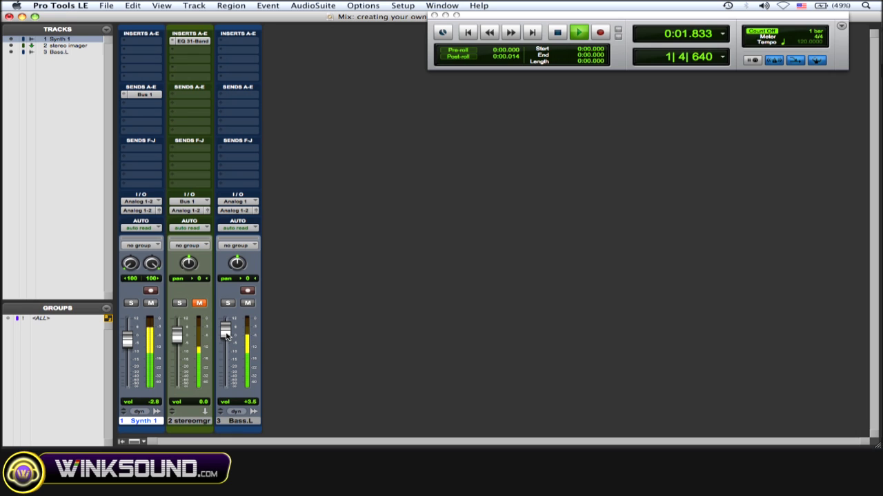
pyautogui.moveTo(226, 336); pyautogui.dragTo(226, 338)
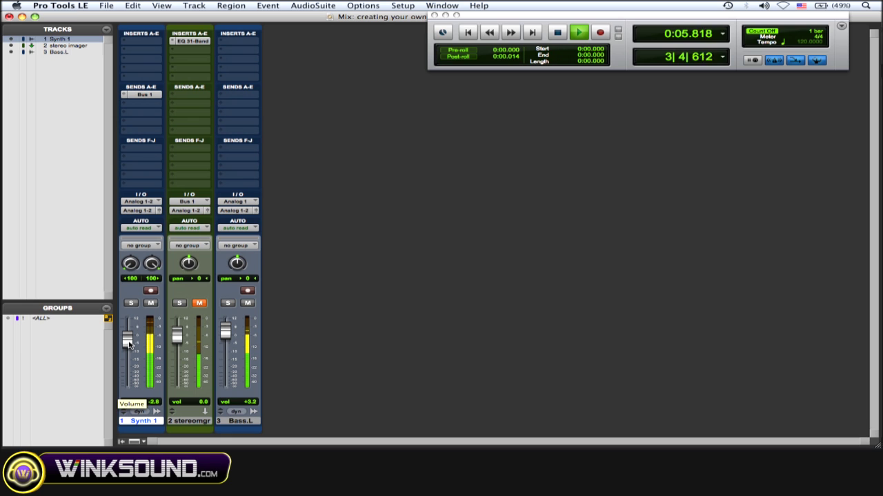
pyautogui.press('space')
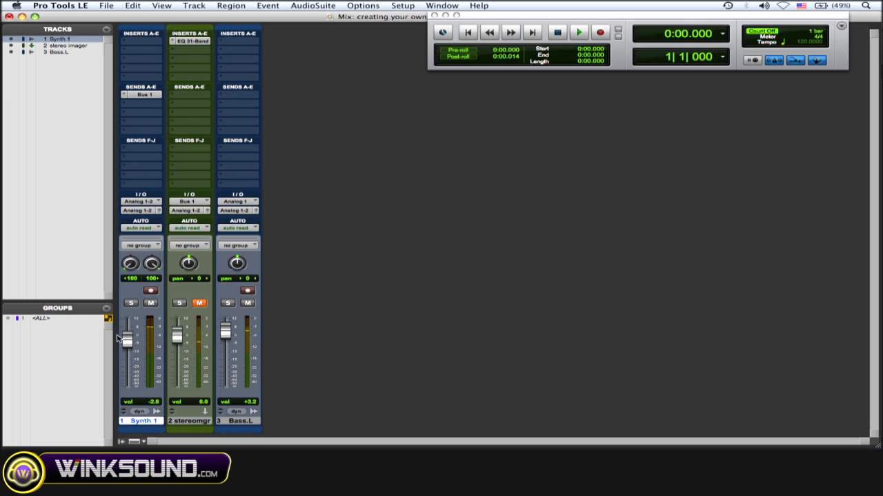
pyautogui.moveTo(127, 341); pyautogui.dragTo(127, 343)
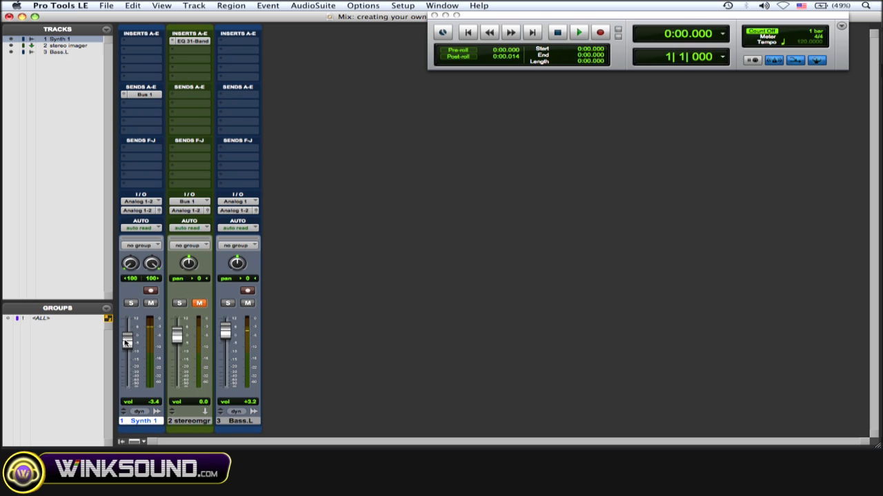
pyautogui.click(200, 303)
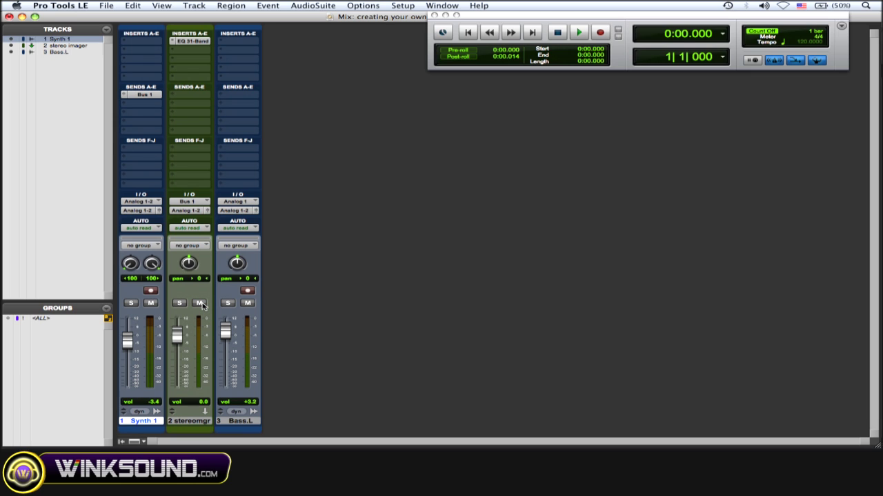